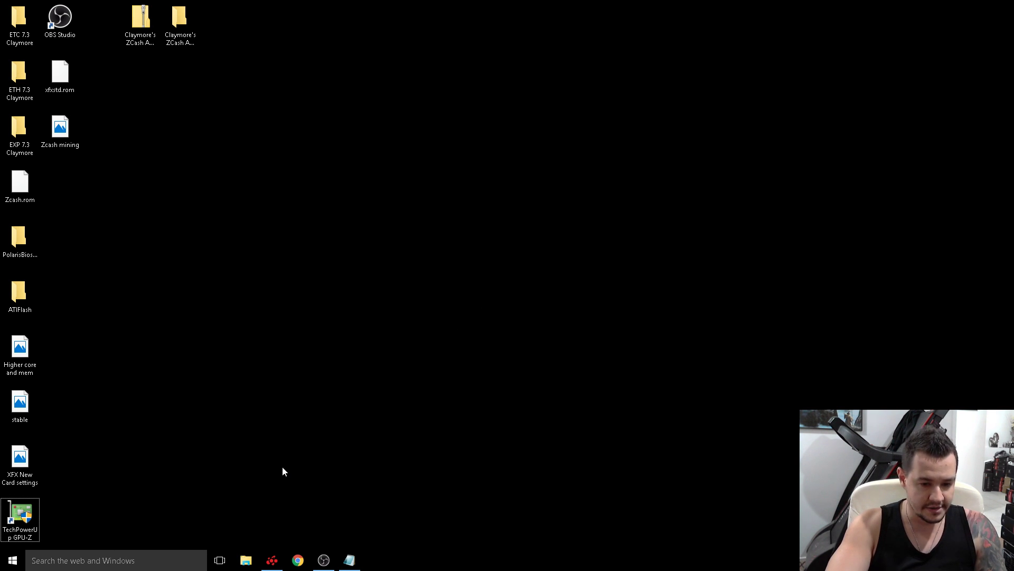
Open the Readme's MEGA link in Chrome and locate the v6.0 Beta ZIP archive in the download folder
left_click(350, 560)
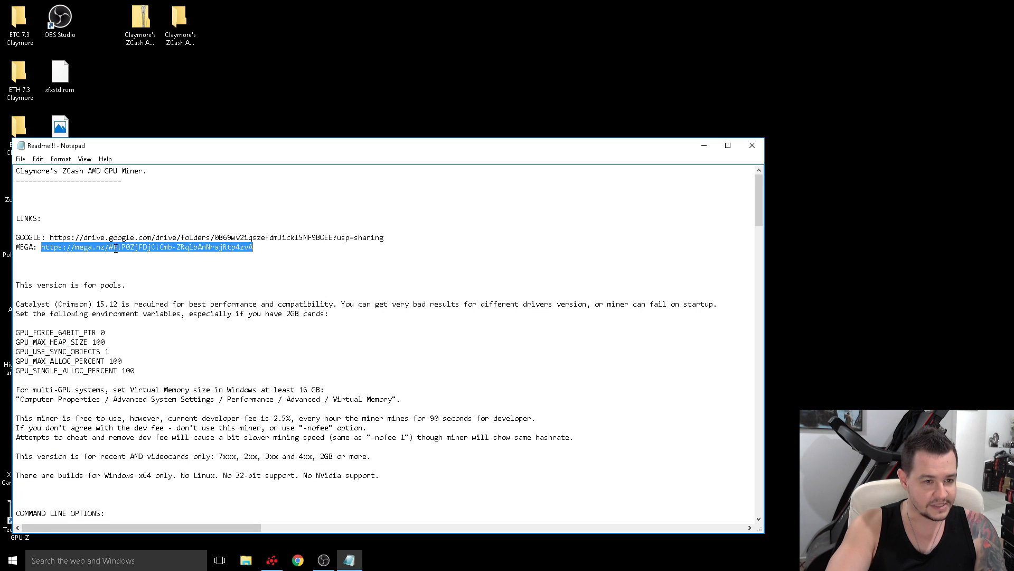
right_click(96, 247)
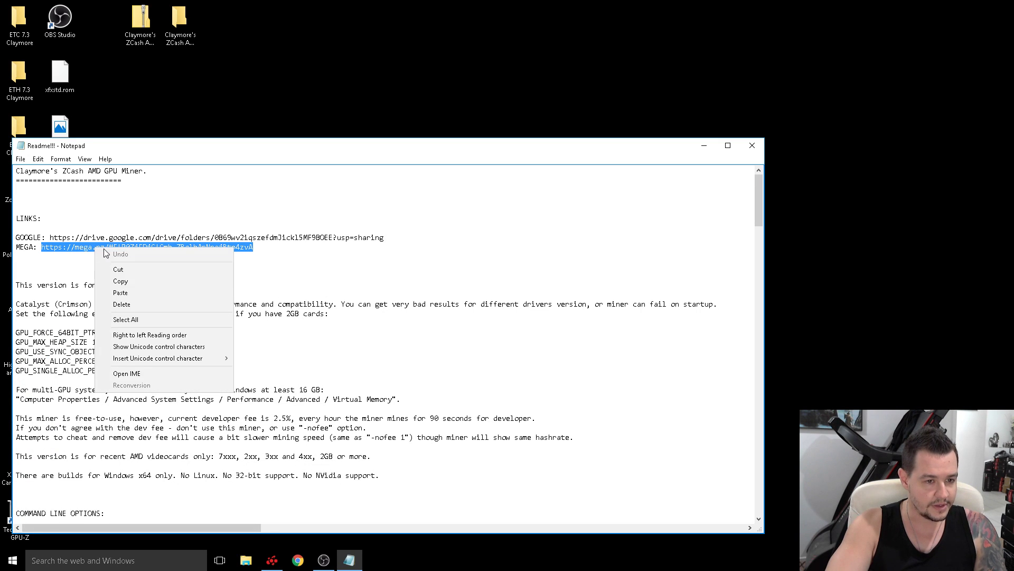
left_click(119, 280)
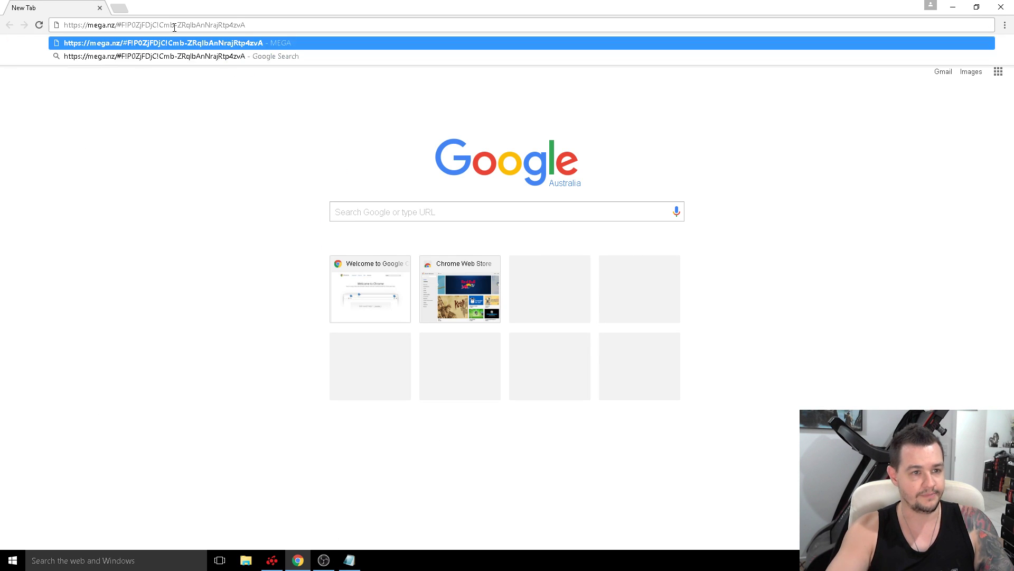
key("Return")
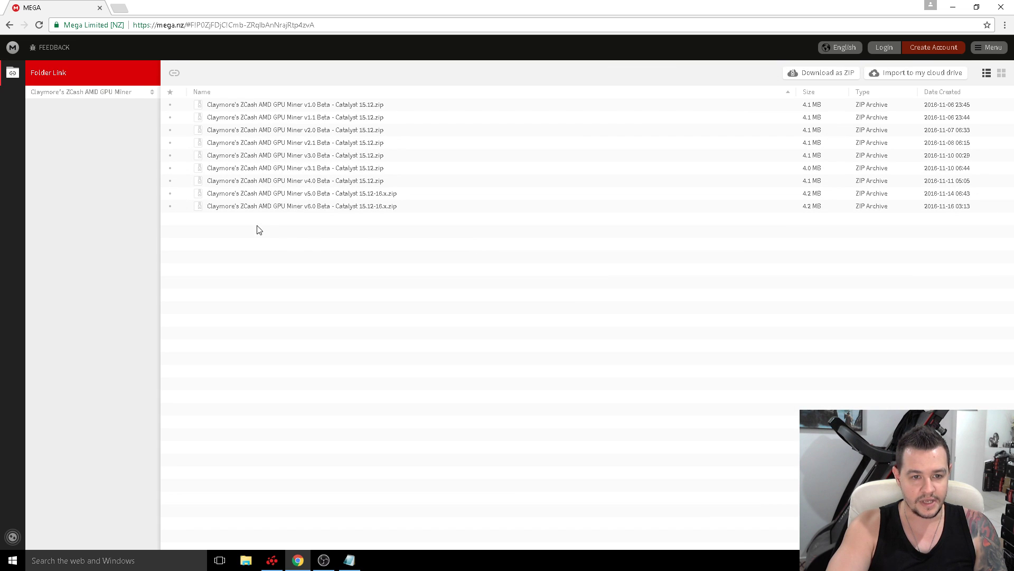
left_click(272, 208)
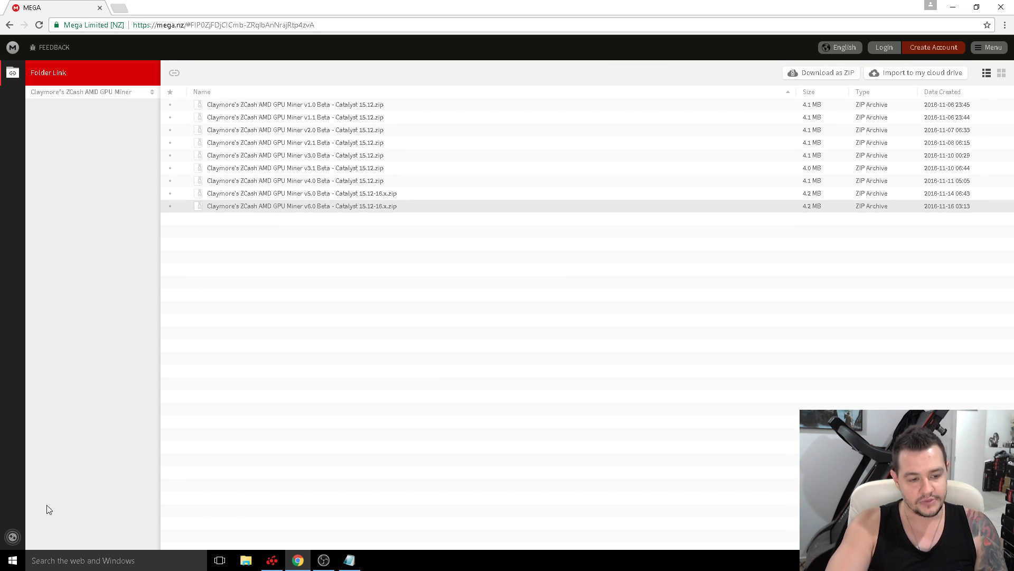
left_click(1003, 8)
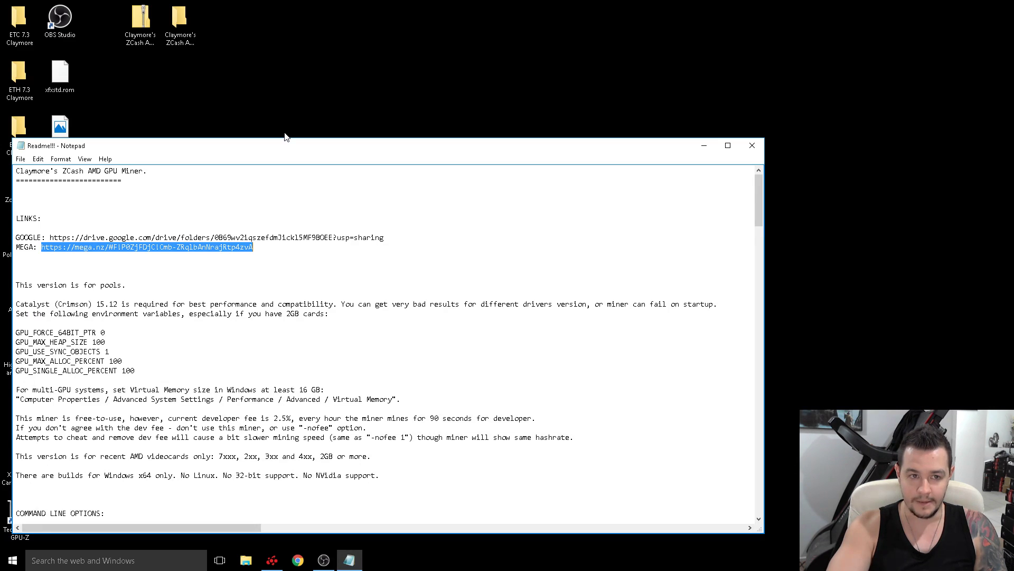
Copy the miner folder from inside the v6.0 Beta ZIP archive on the desktop
double_click(141, 22)
right_click(124, 67)
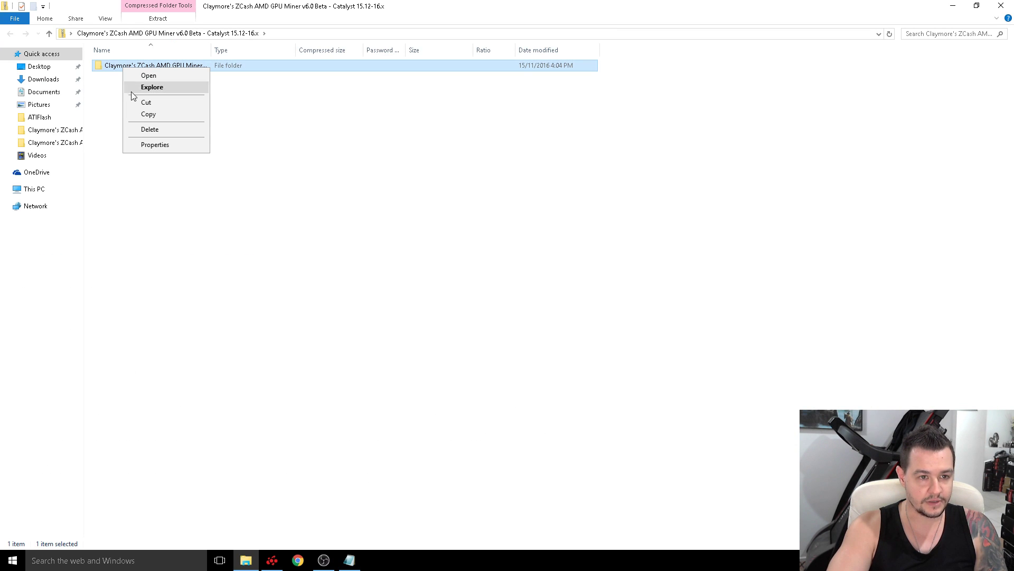
left_click(149, 115)
left_click(953, 5)
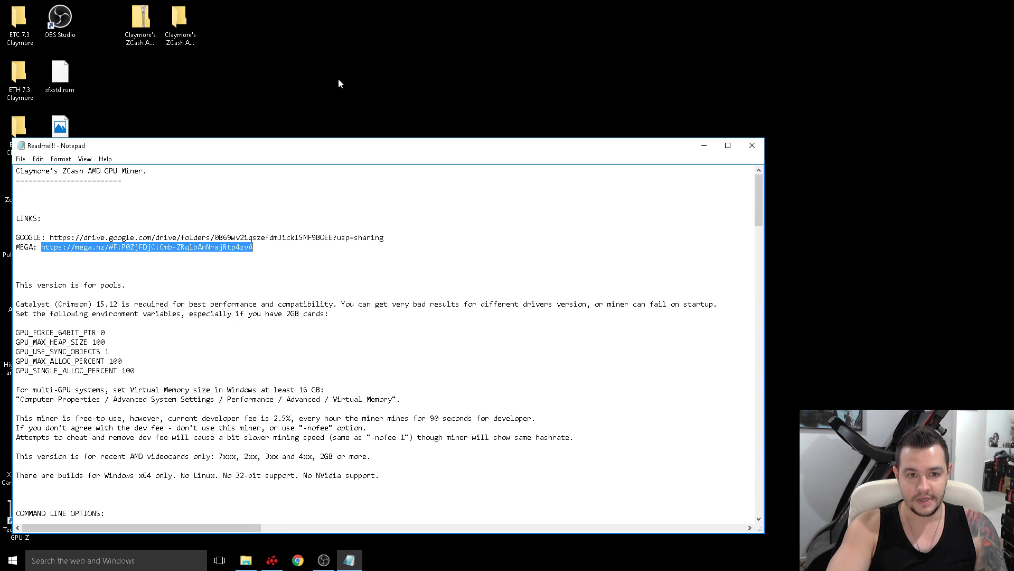
right_click(245, 65)
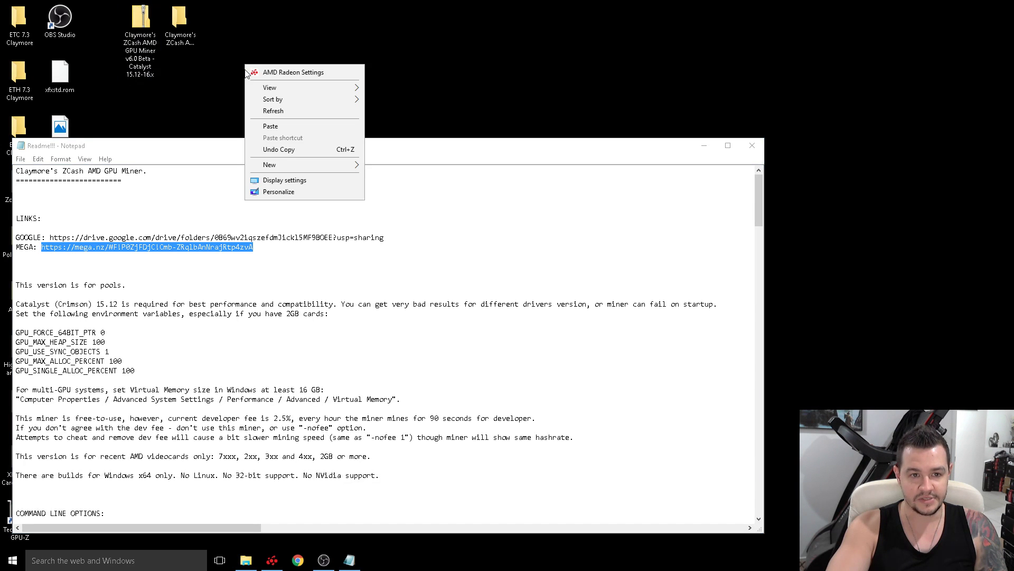
left_click(212, 107)
Close the Readme and open the start batch file from the extracted v6.0 Beta miner folder for editing
left_click(752, 145)
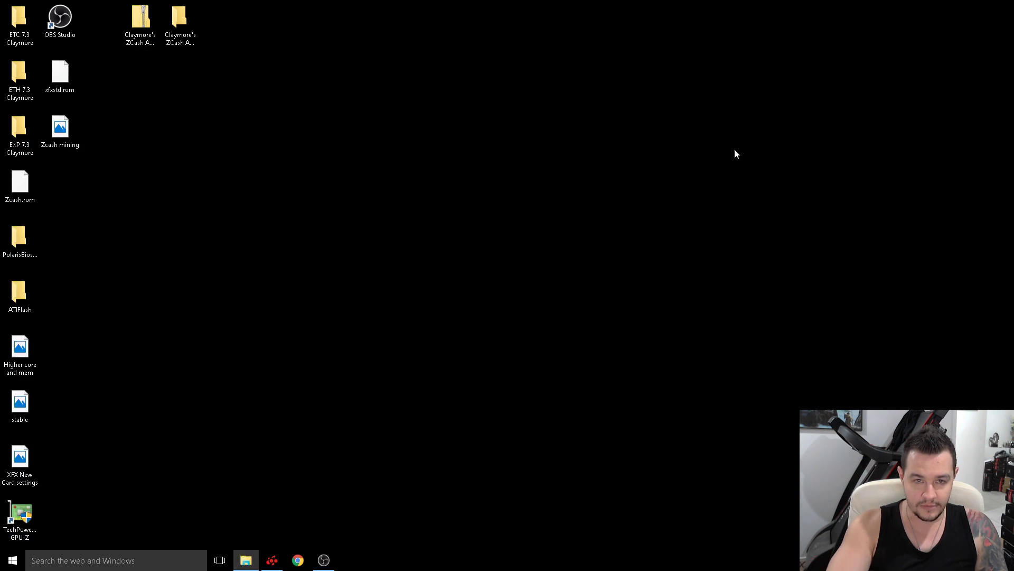
double_click(180, 21)
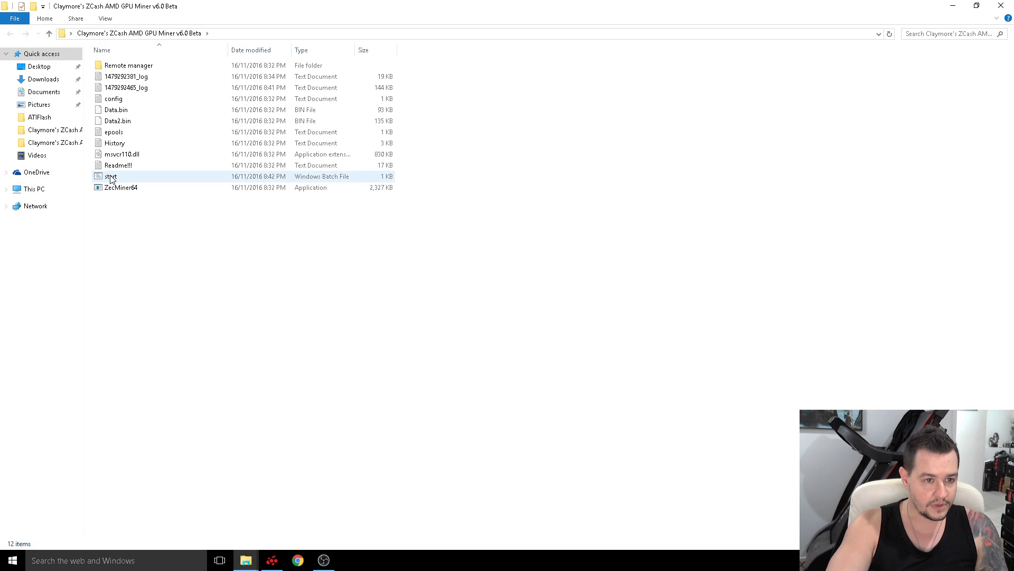
right_click(110, 176)
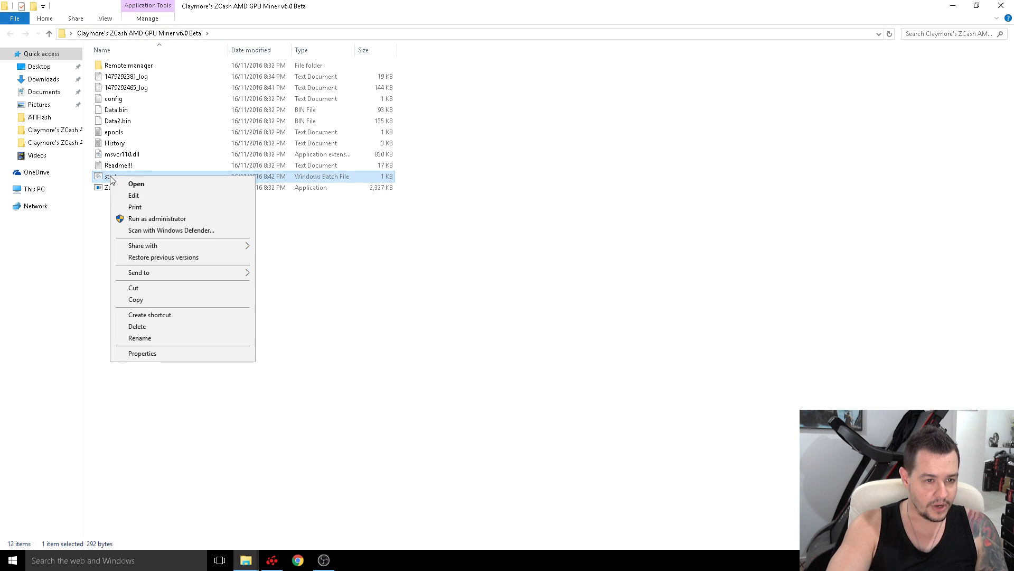
left_click(133, 195)
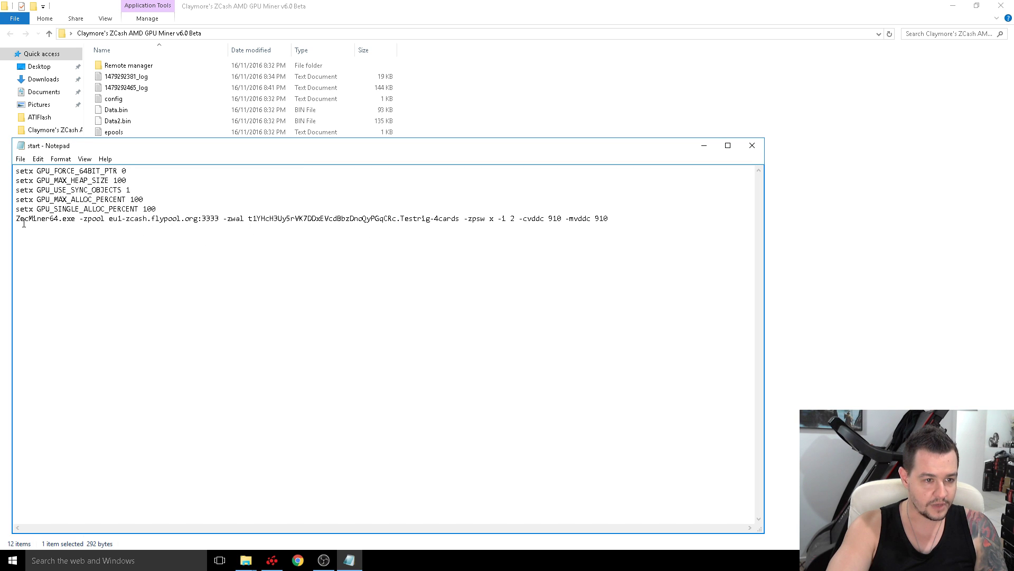
Examine the pool address, wallet address, worker name and -i intensity option in the ZecMiner64.exe command line
left_click_drag(15, 220, 609, 220)
left_click(608, 219)
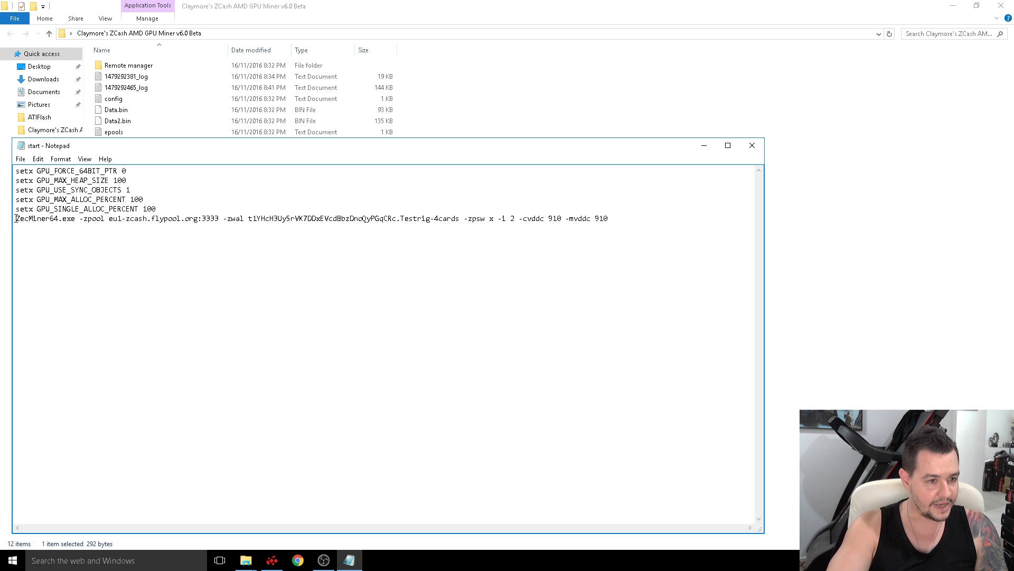
left_click_drag(16, 218, 635, 215)
left_click(635, 215)
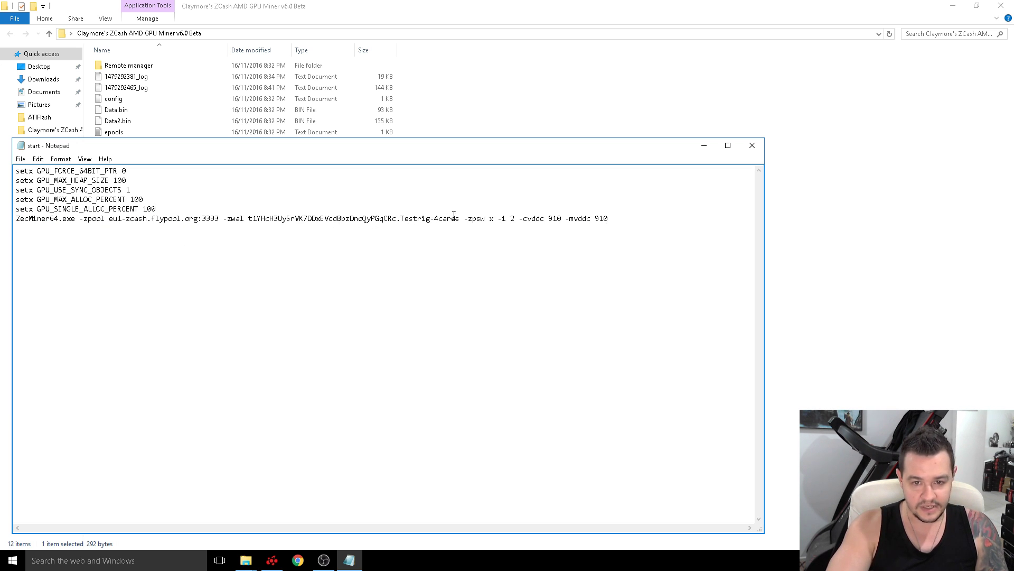
left_click_drag(16, 219, 460, 220)
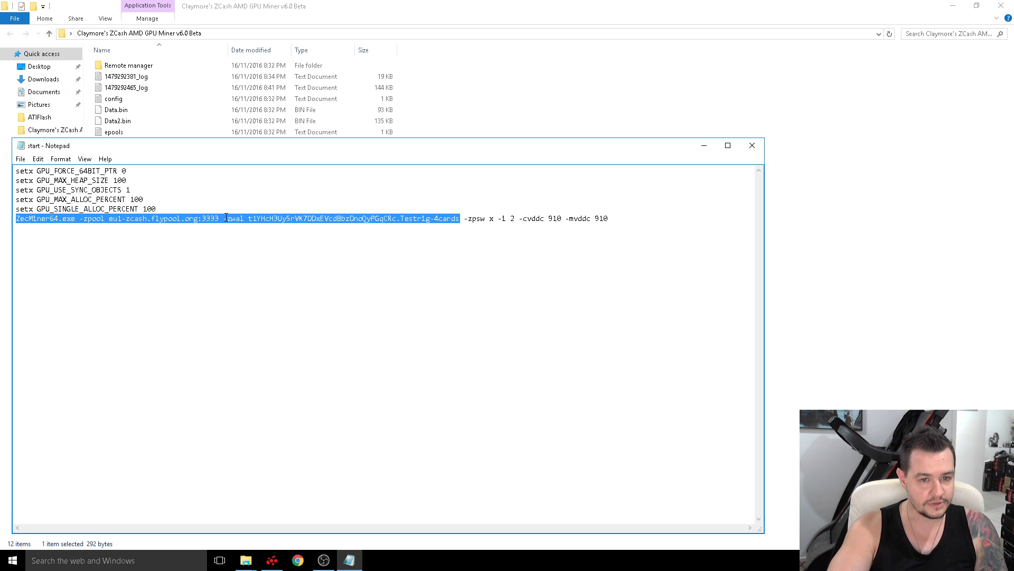
left_click(248, 218)
left_click_drag(248, 219, 397, 219)
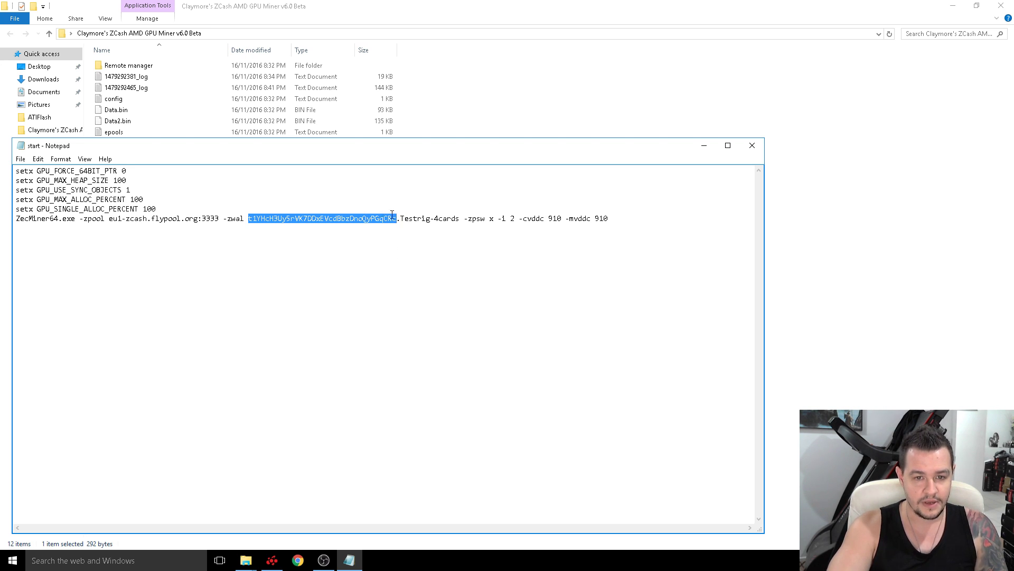
left_click_drag(400, 219, 462, 219)
left_click(443, 220)
left_click_drag(400, 220, 517, 219)
left_click(425, 220)
left_click(463, 219)
left_click(506, 222)
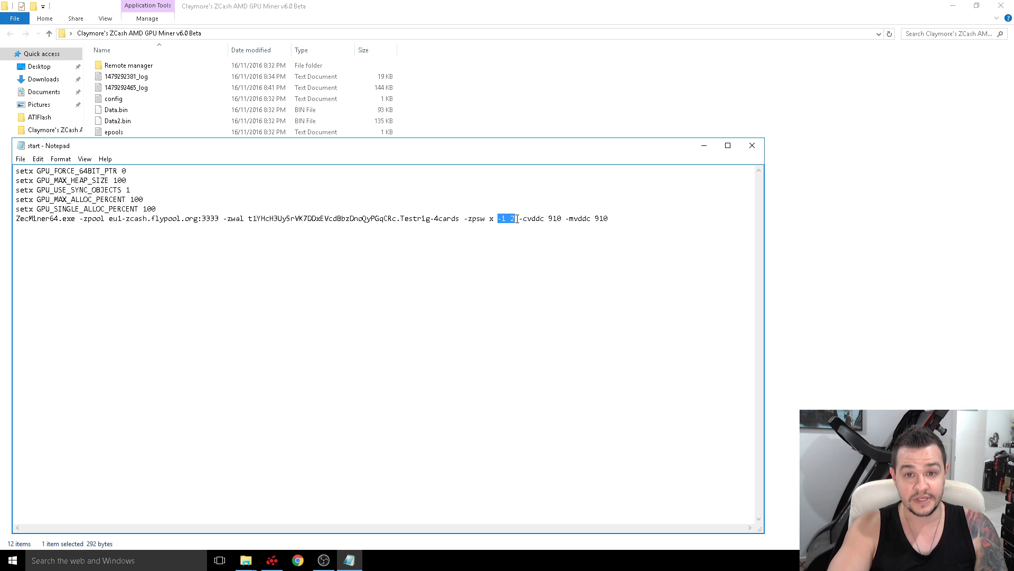
left_click(505, 221)
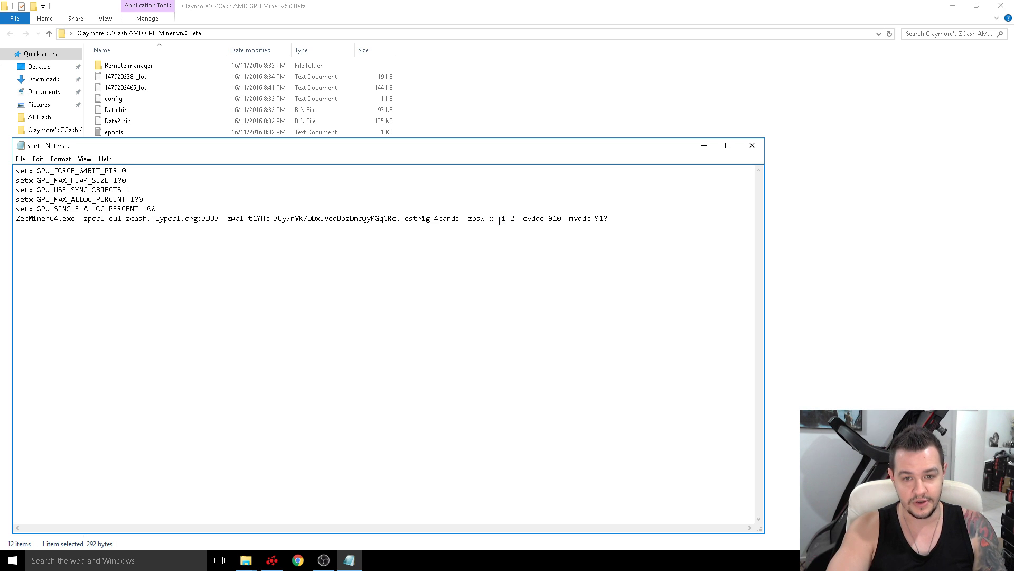
Examine the -cvddc and -mvddc voltage options at the end of the ZecMiner64.exe command line
left_click_drag(499, 220, 562, 218)
left_click(516, 218)
left_click(518, 218)
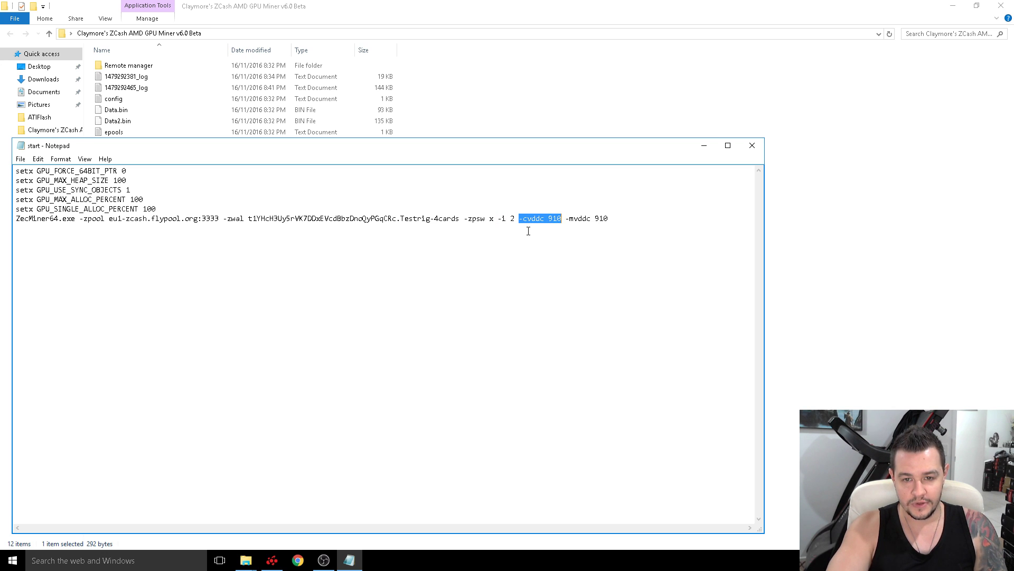
left_click(518, 218)
left_click_drag(519, 219, 614, 220)
left_click(549, 220)
left_click(540, 218)
left_click(562, 218)
left_click(564, 218)
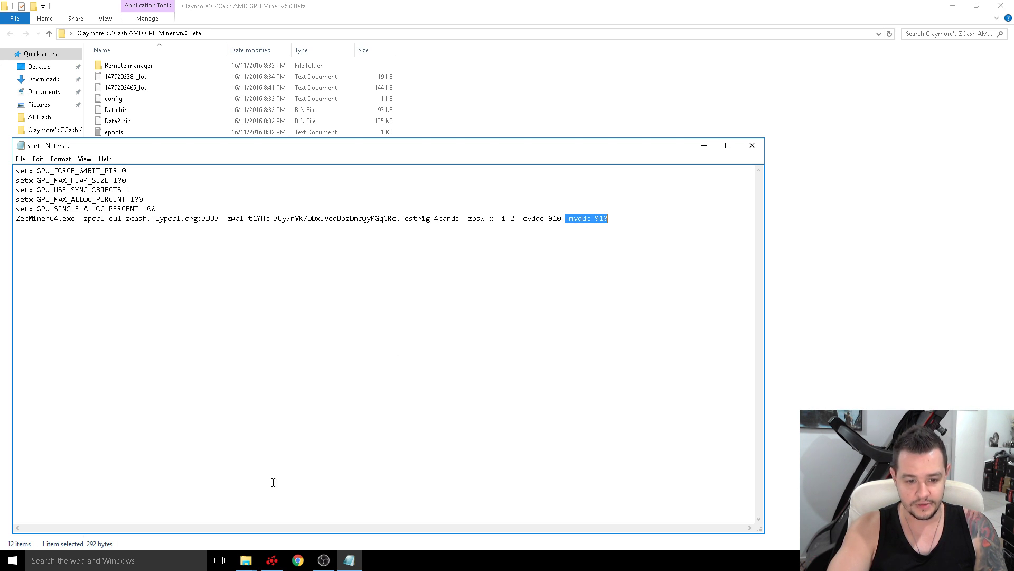
mouse_move(270, 565)
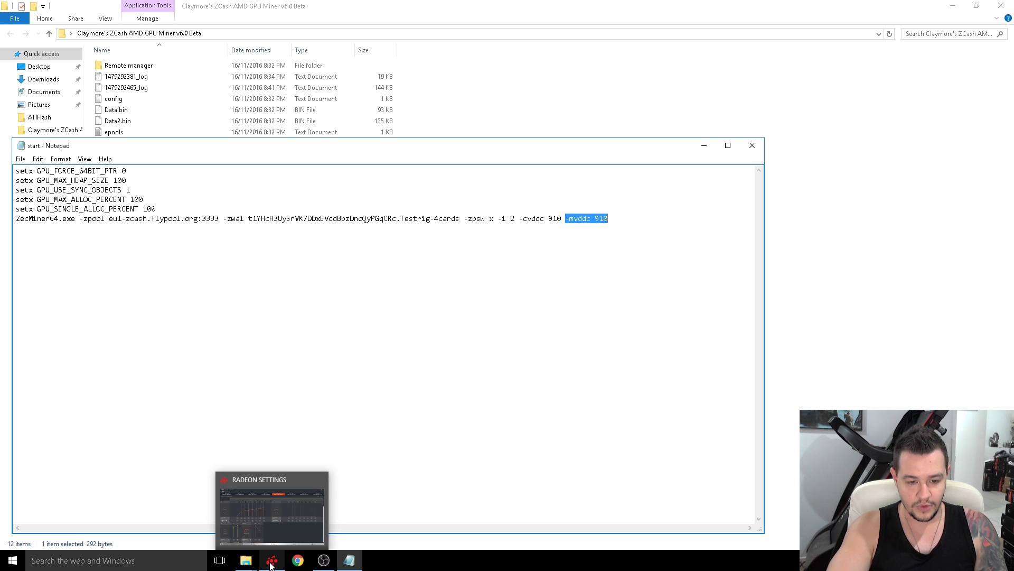
left_click(545, 219)
left_click_drag(519, 218, 588, 219)
left_click(615, 220)
Compare the batch file's voltage options with the GPU State 7 and memory State 1 voltages in Radeon Settings
left_click(272, 560)
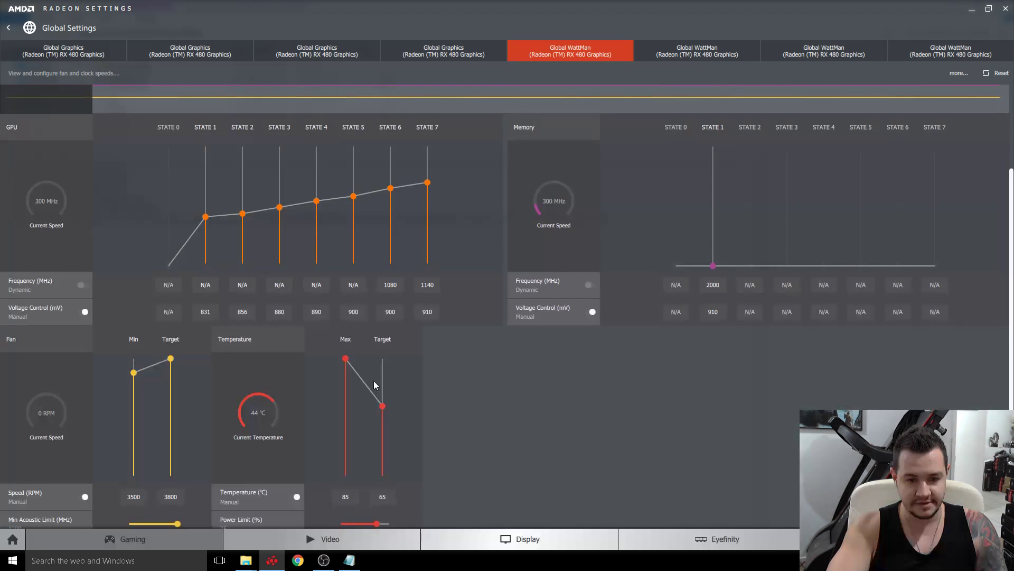
left_click(432, 312)
left_click(709, 313)
left_click(709, 314)
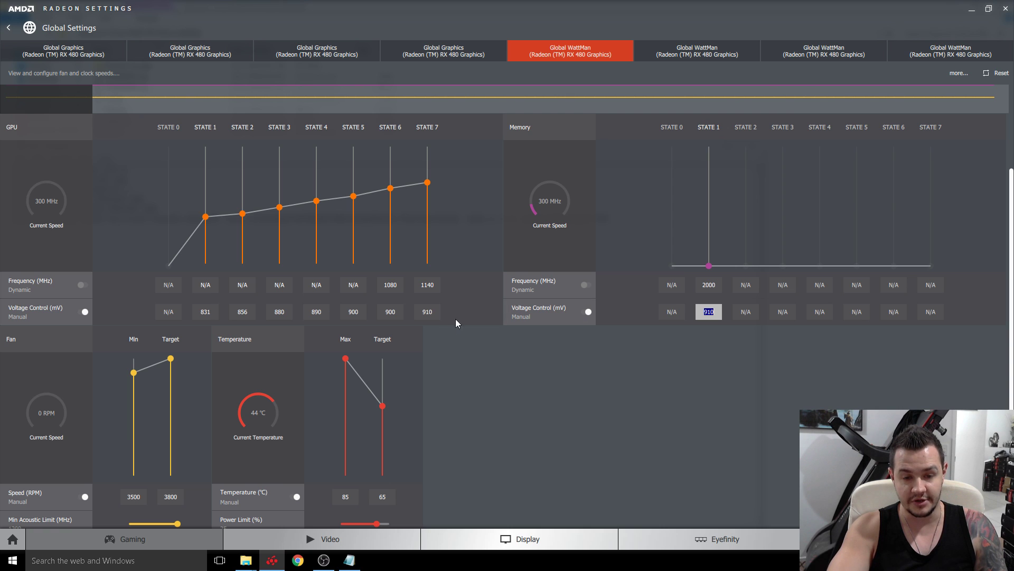
left_click(348, 565)
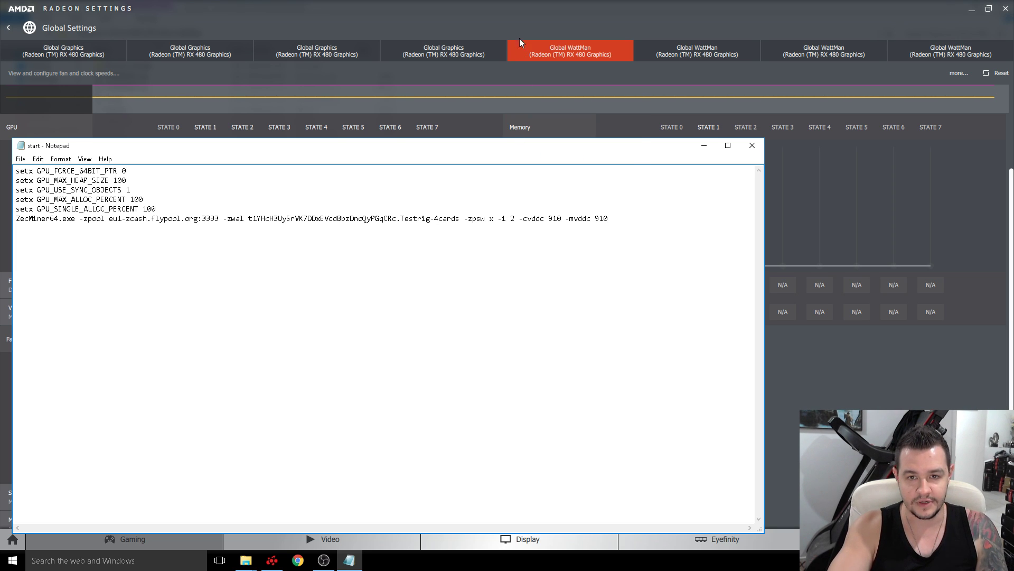
left_click(514, 10)
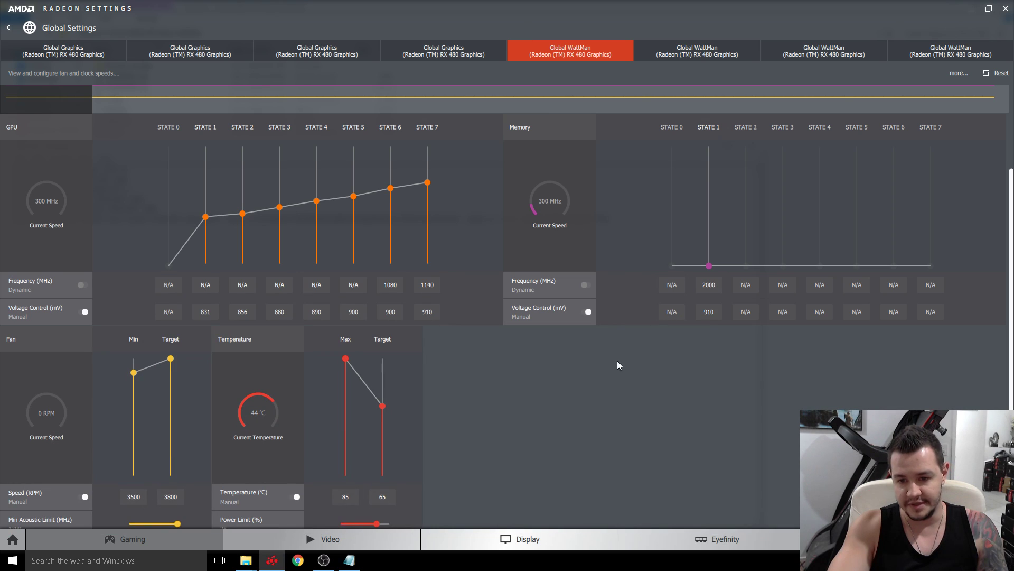
left_click(425, 314)
left_click(711, 315)
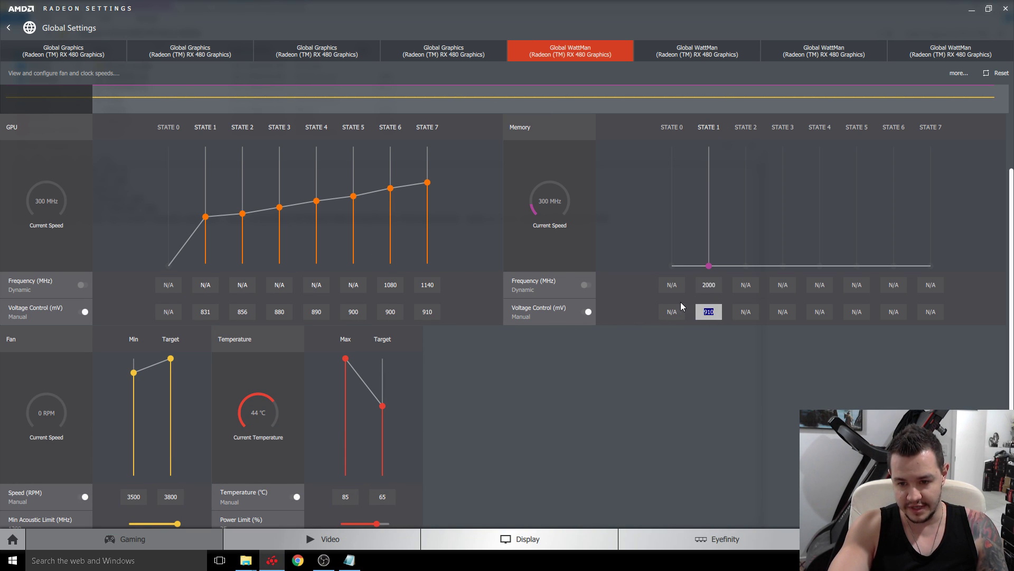
left_click(427, 312)
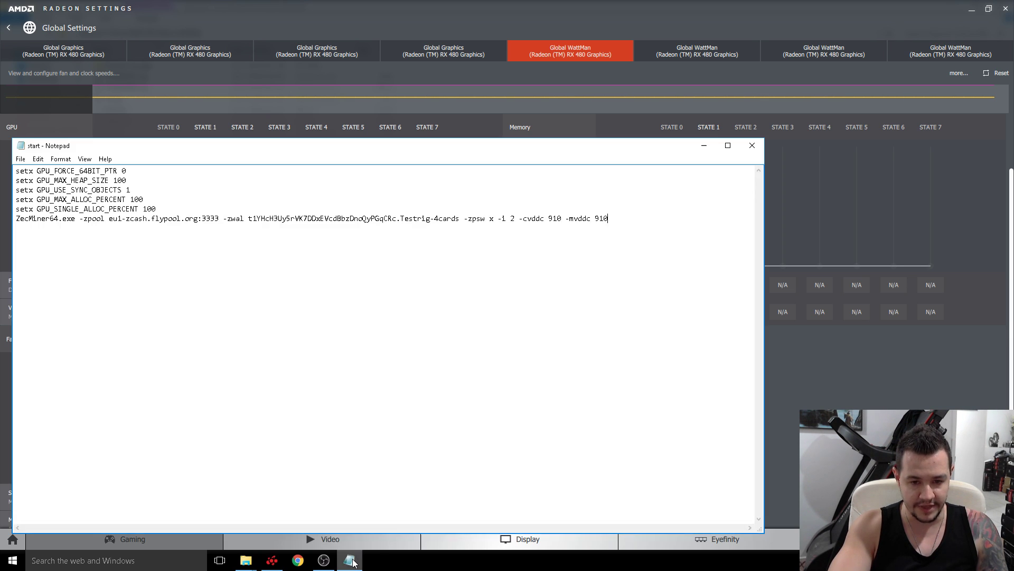
Save the start batch file, then close it and Radeon Settings
left_click(350, 560)
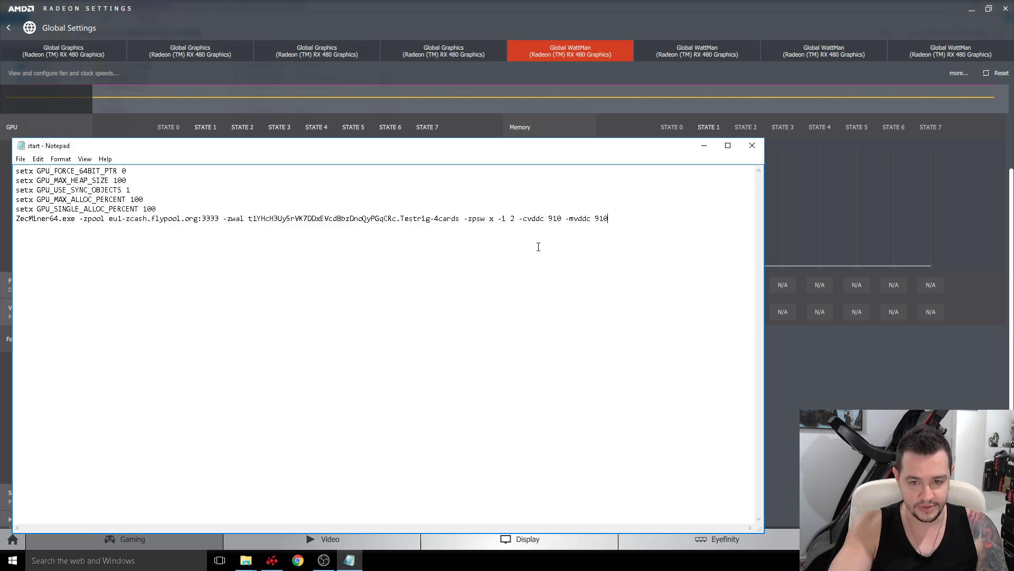
left_click_drag(517, 218, 609, 218)
key("Right")
left_click(21, 159)
left_click(32, 196)
left_click(752, 146)
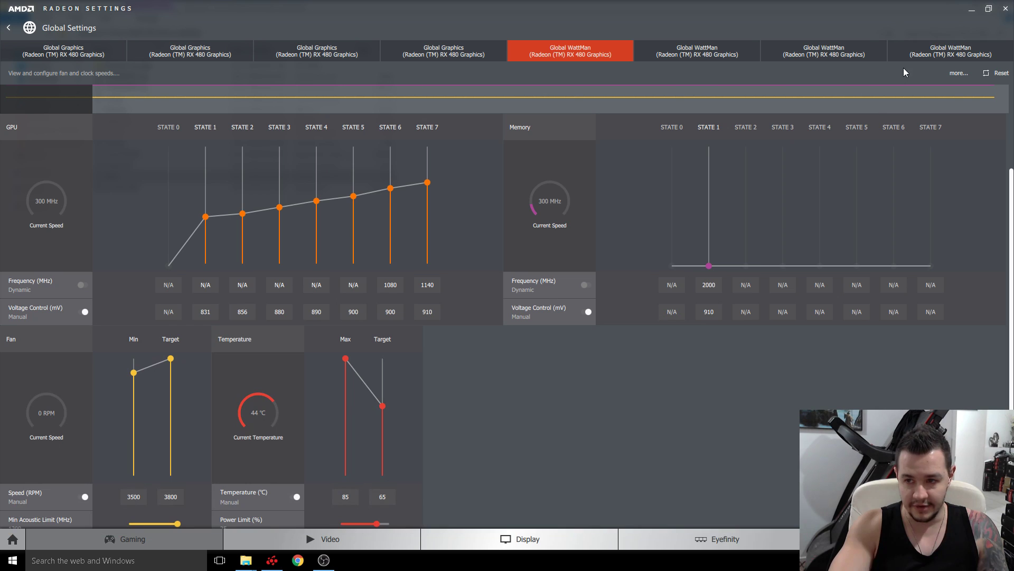
left_click(1006, 10)
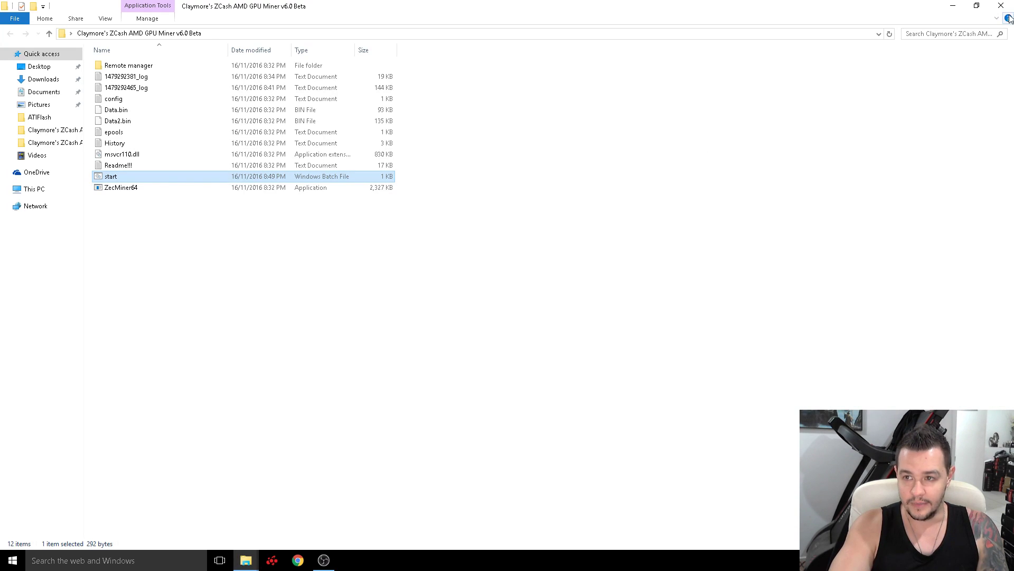
Run the start batch file to launch the miner, minimize the folder window and reposition the console on the desktop
double_click(106, 177)
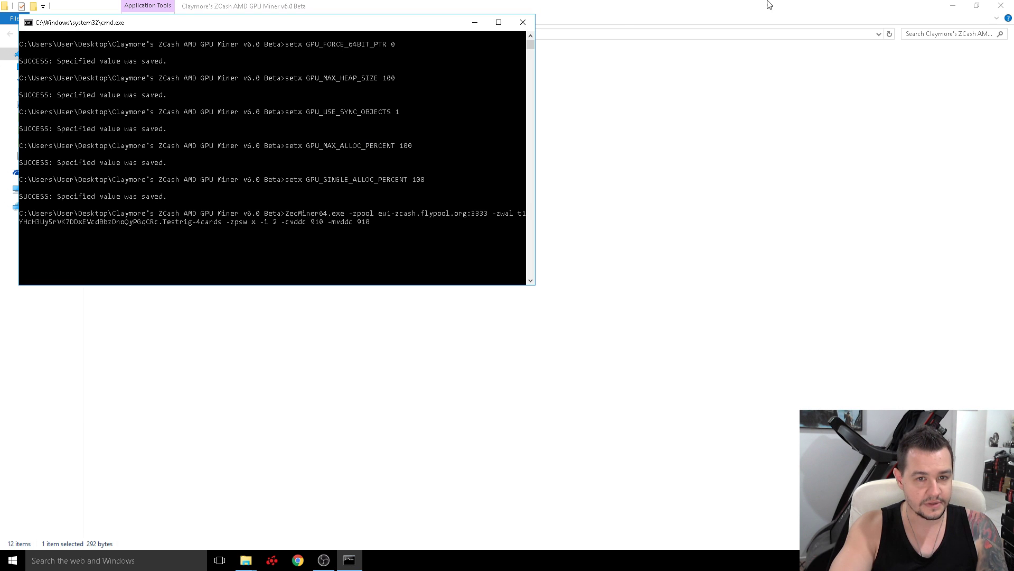
left_click(954, 5)
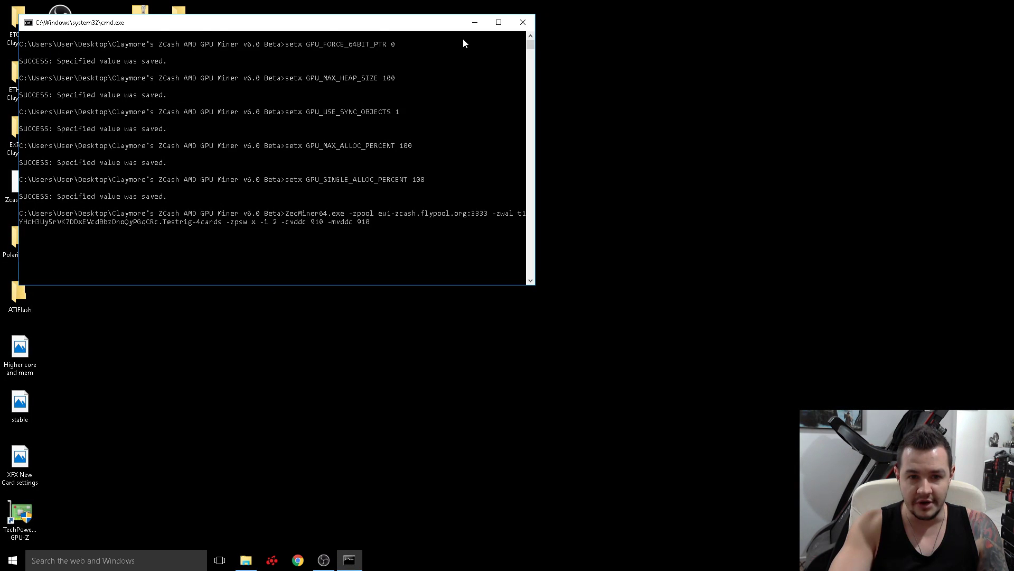
left_click_drag(375, 29, 538, 57)
View the Zcash mining image and check the start batch file in the miner folder, closing both windows
double_click(59, 130)
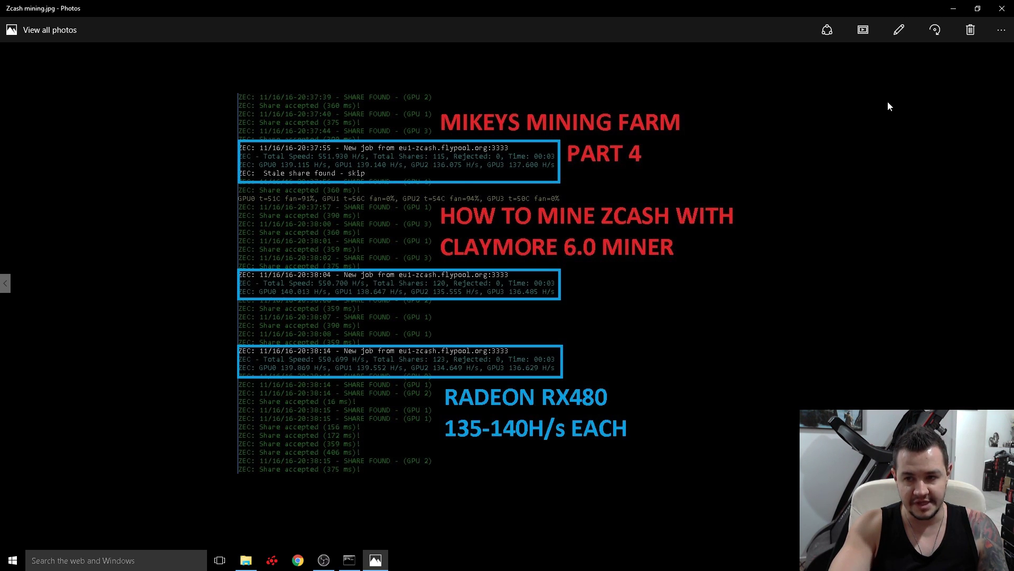
left_click(1002, 8)
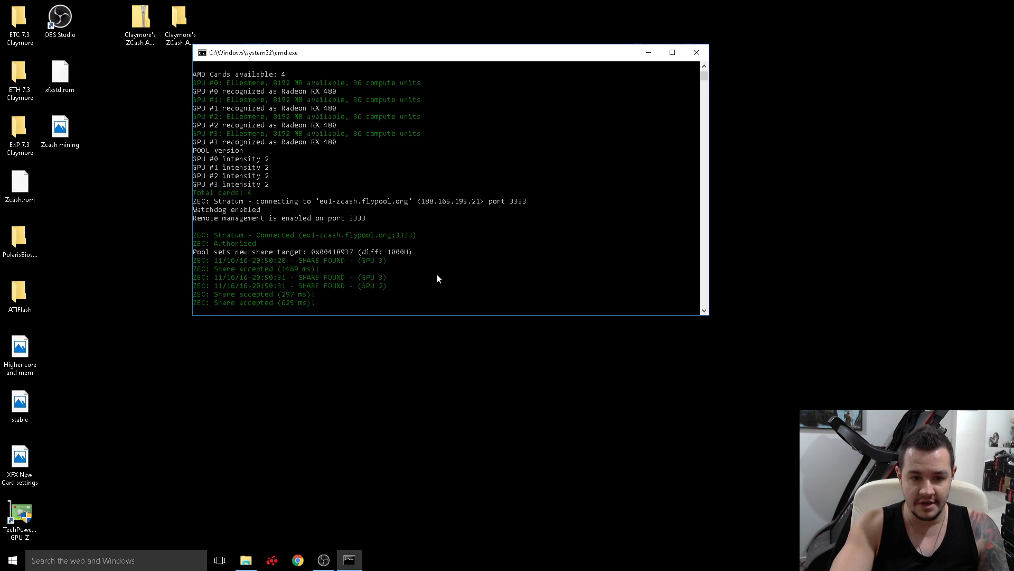
double_click(154, 24)
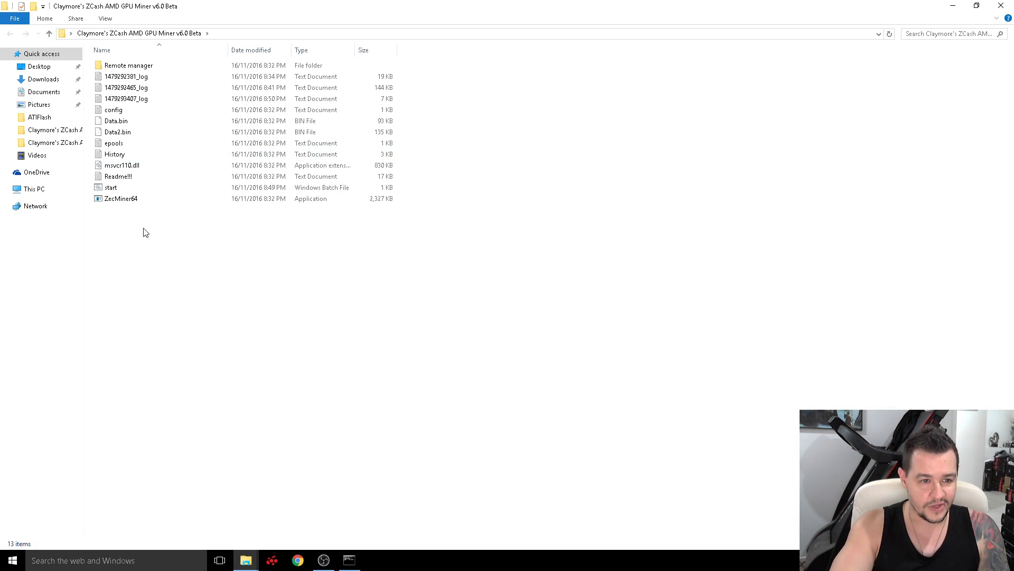
left_click(109, 189)
left_click(389, 237)
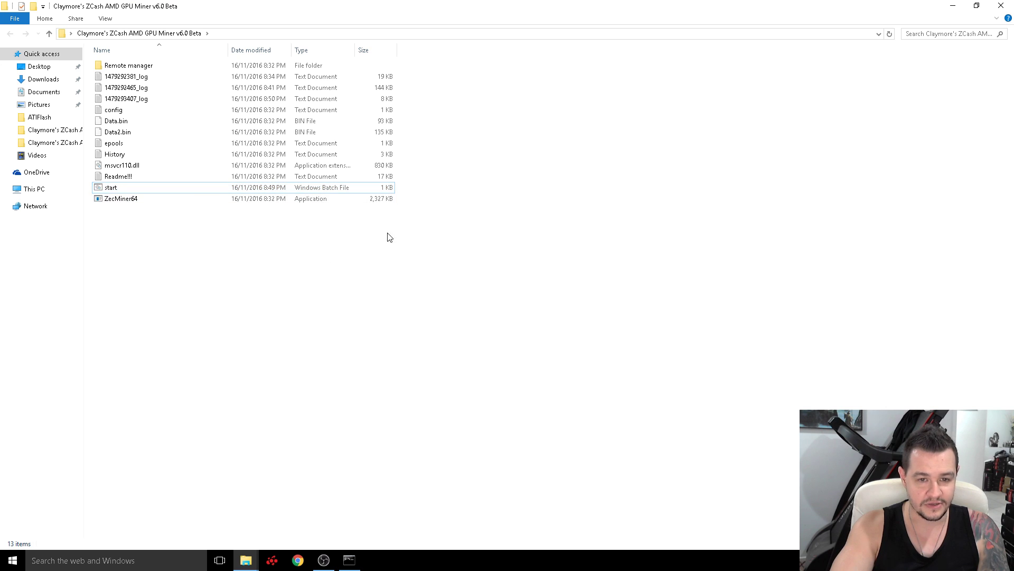
left_click(1001, 5)
Maximize the miner console to examine each GPU's hash rate, then close it to stop mining
left_click_drag(420, 53, 306, 156)
double_click(306, 155)
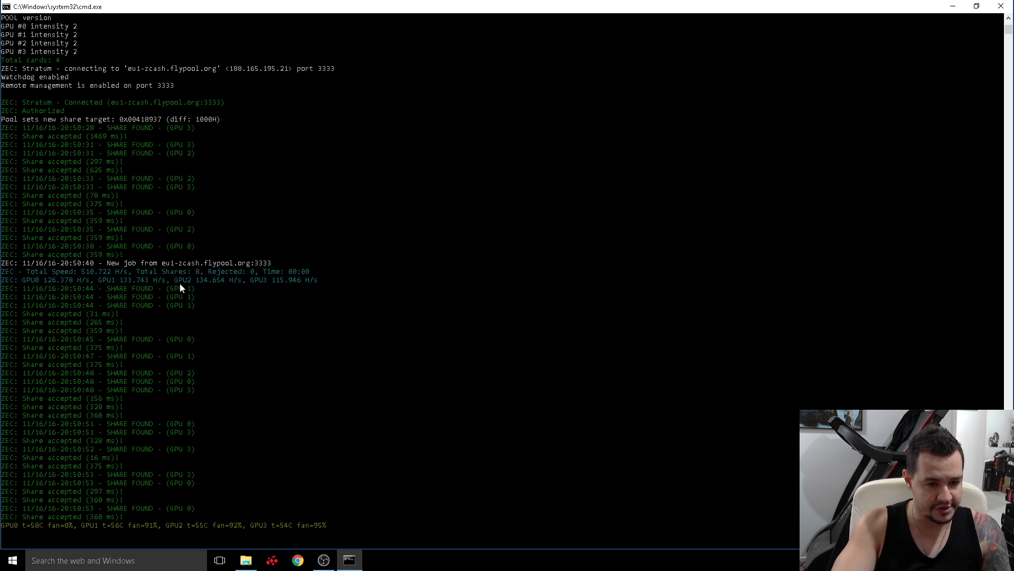
left_click(1002, 6)
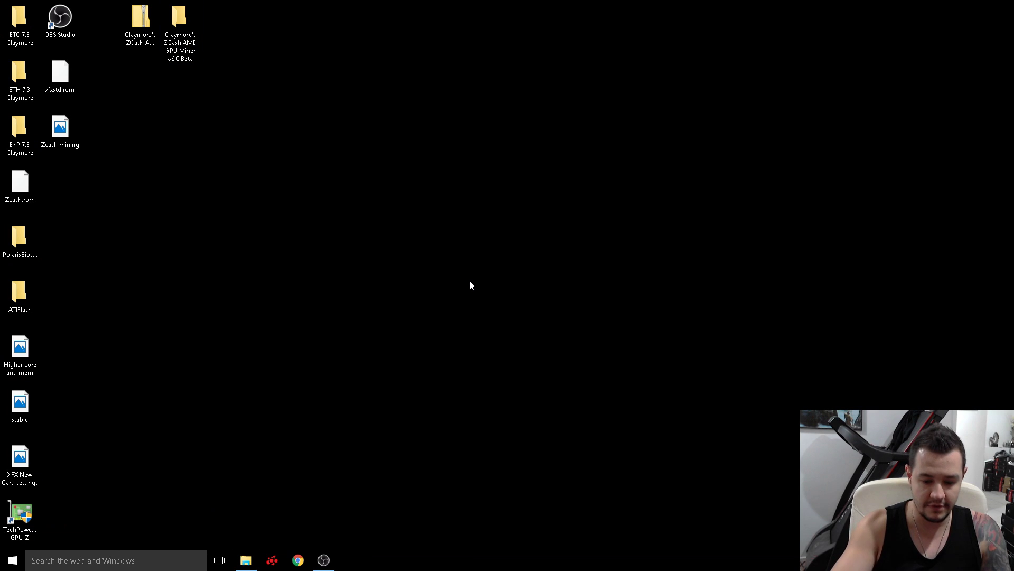